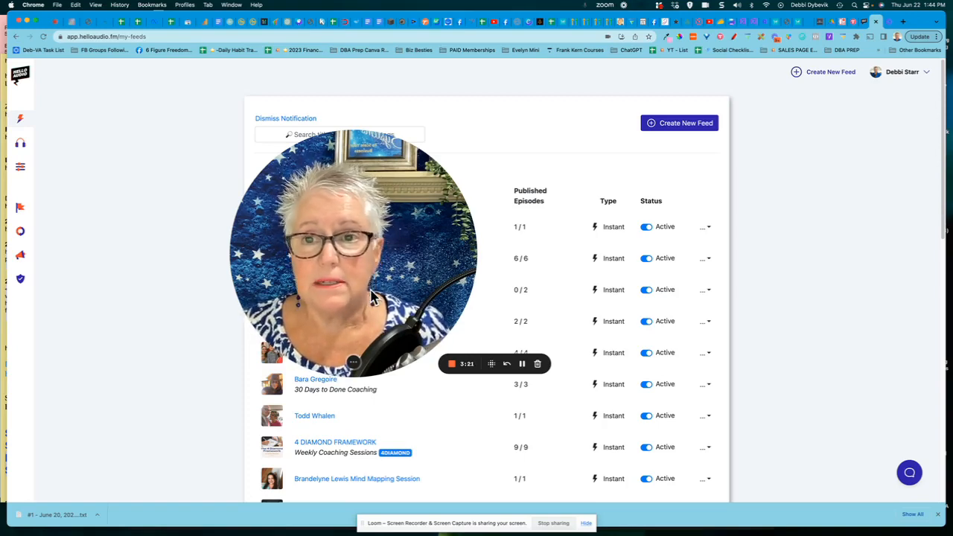
- Start a new private feed and enter the client's name as its title
drag(372, 298, 313, 384)
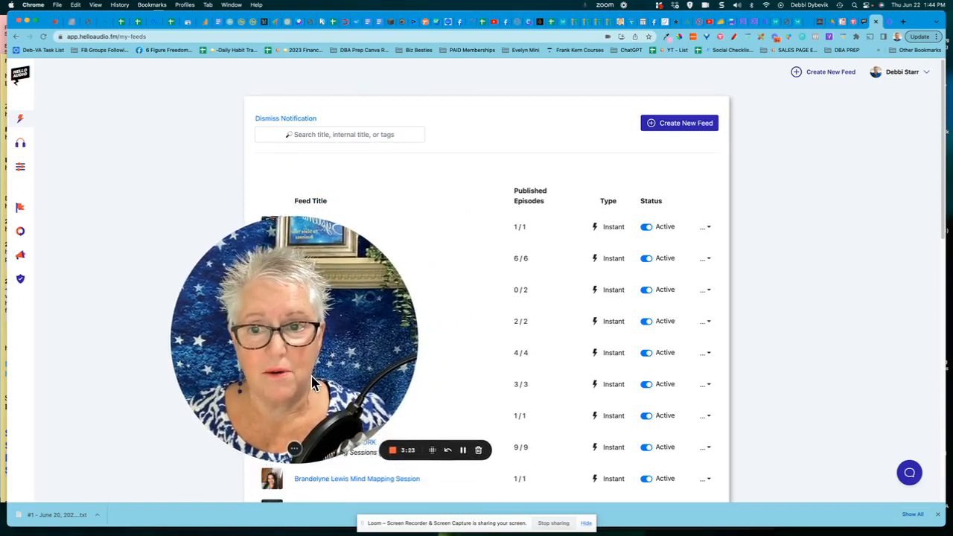
click(686, 132)
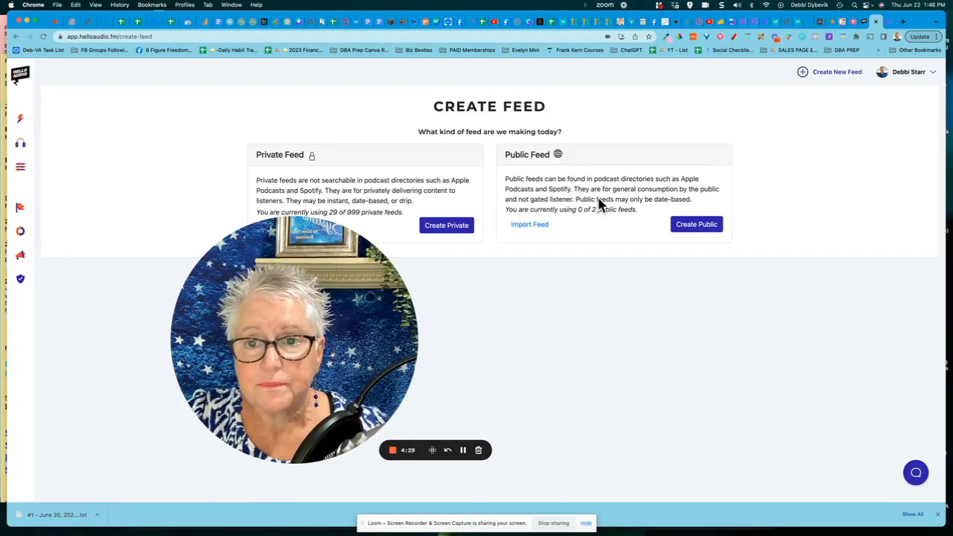
click(449, 226)
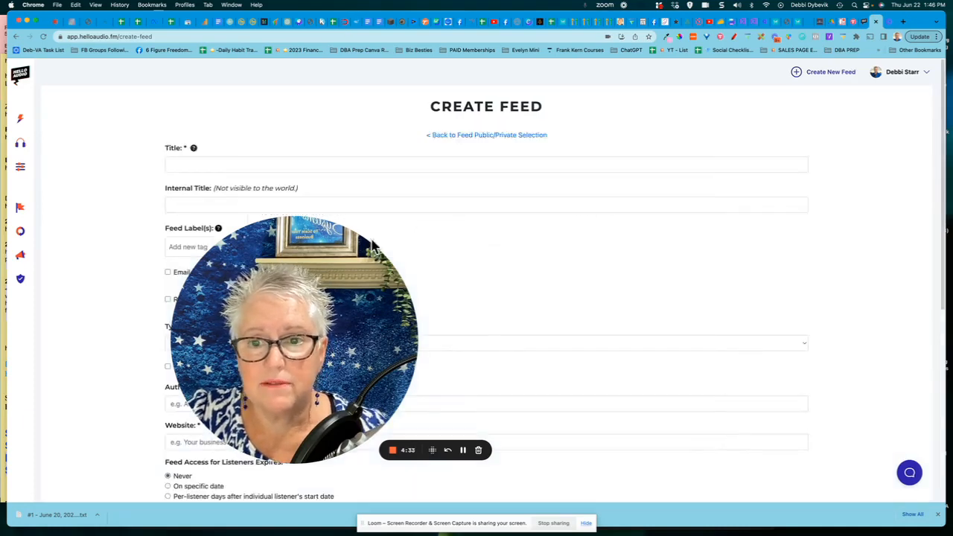
drag(345, 313, 750, 229)
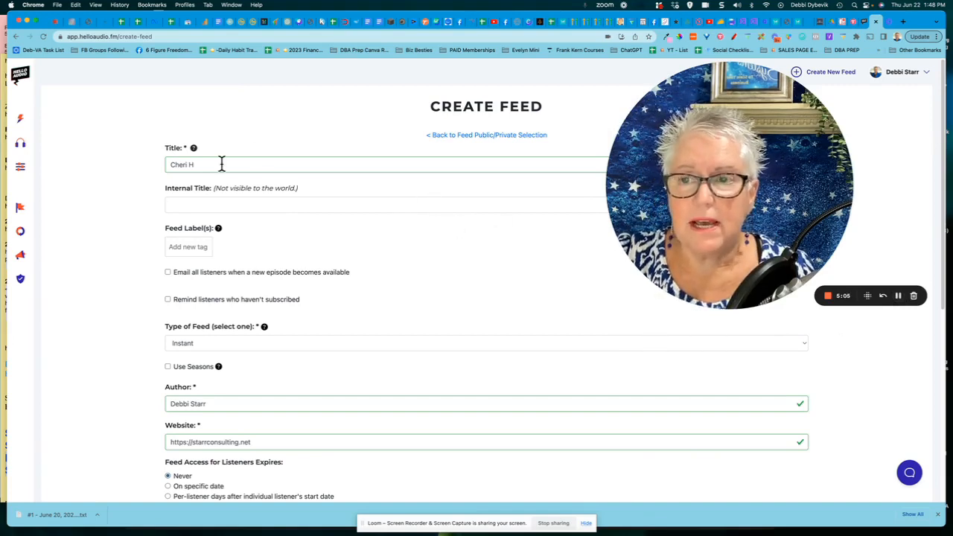
mouse_move(195, 149)
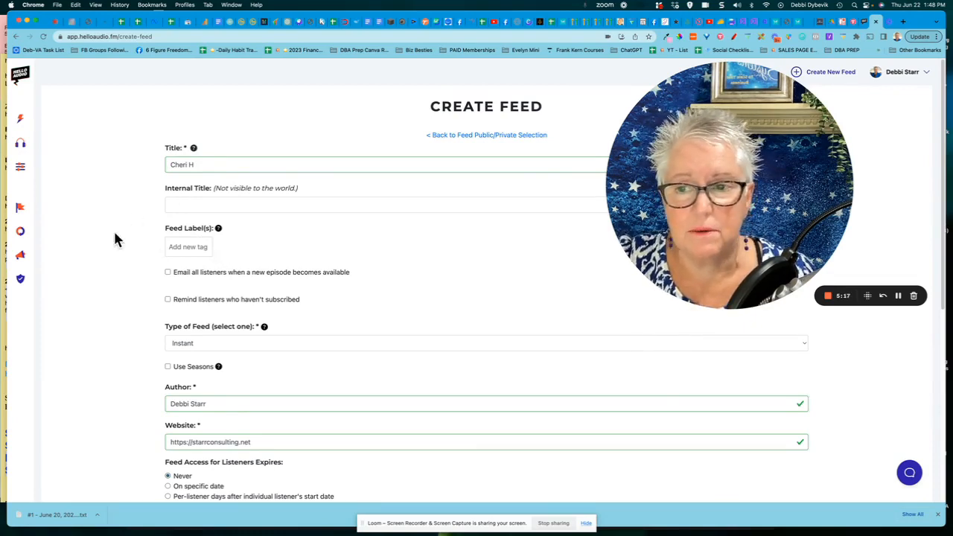
- Enable emailing all listeners about new episodes, with the subject line "Hey, I've uploaded the latest session into HelloAudio!"
scroll(129, 249, down, 2)
scroll(131, 249, down, 2)
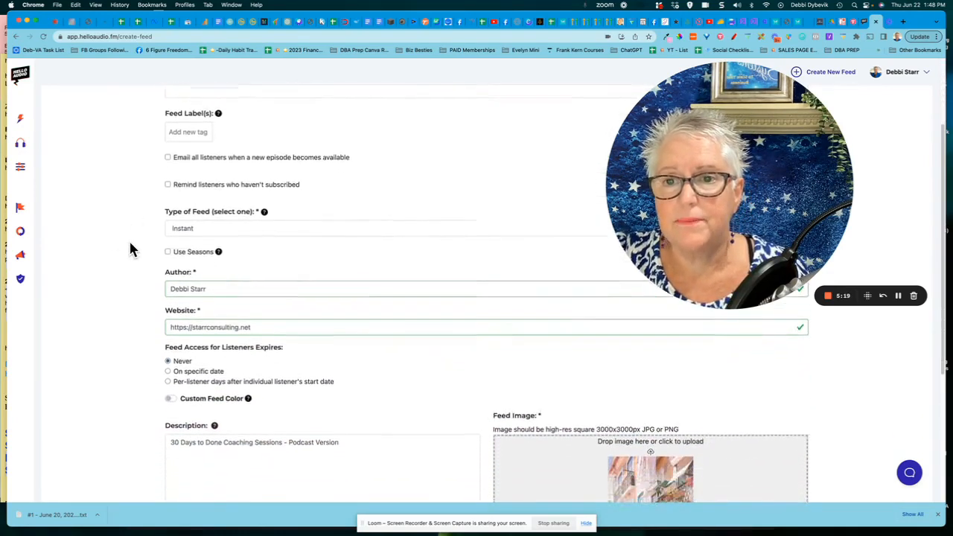
click(169, 156)
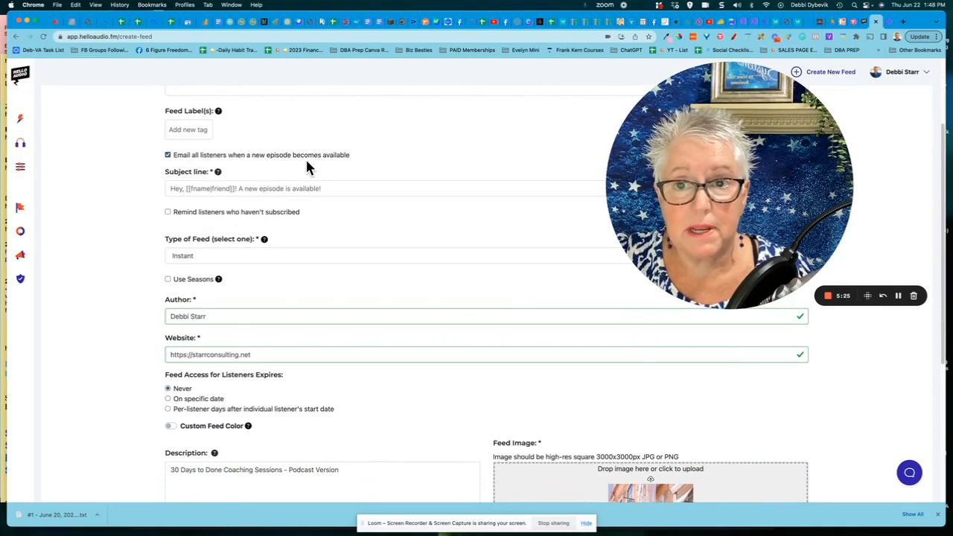
click(300, 188)
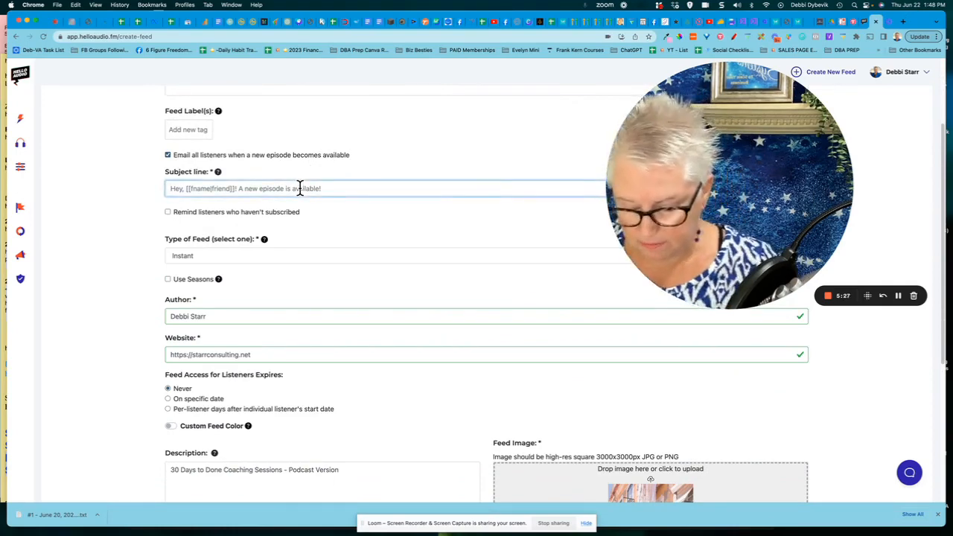
text(Hey)
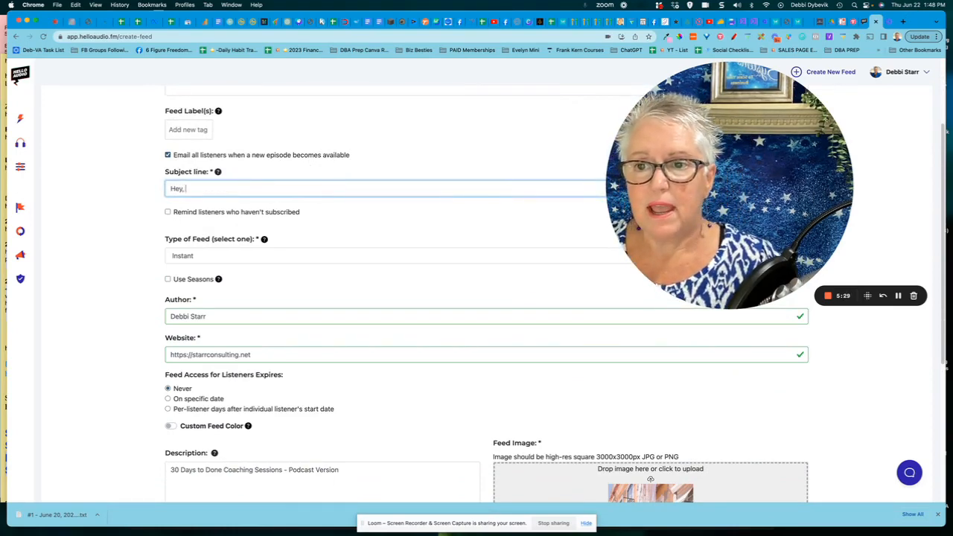
text(, I've upload)
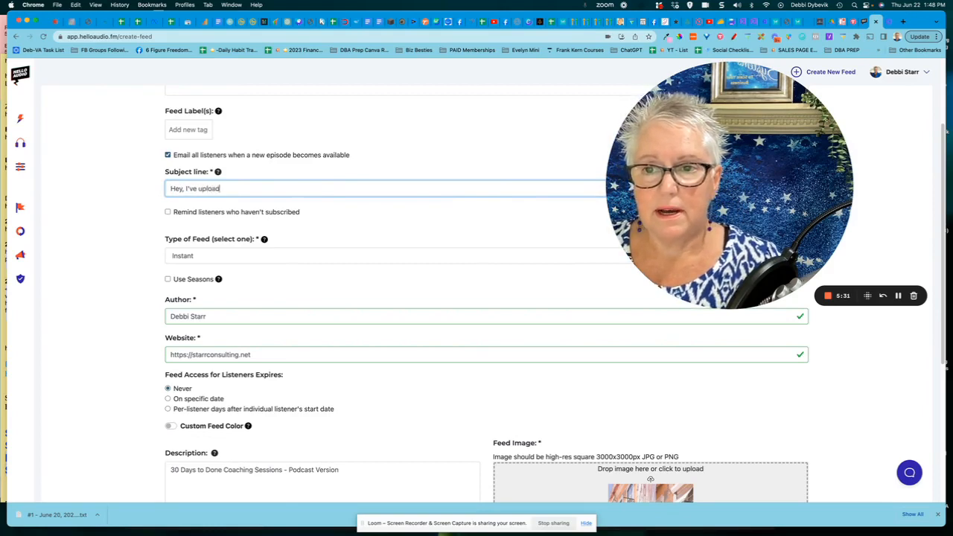
text(ed the lates)
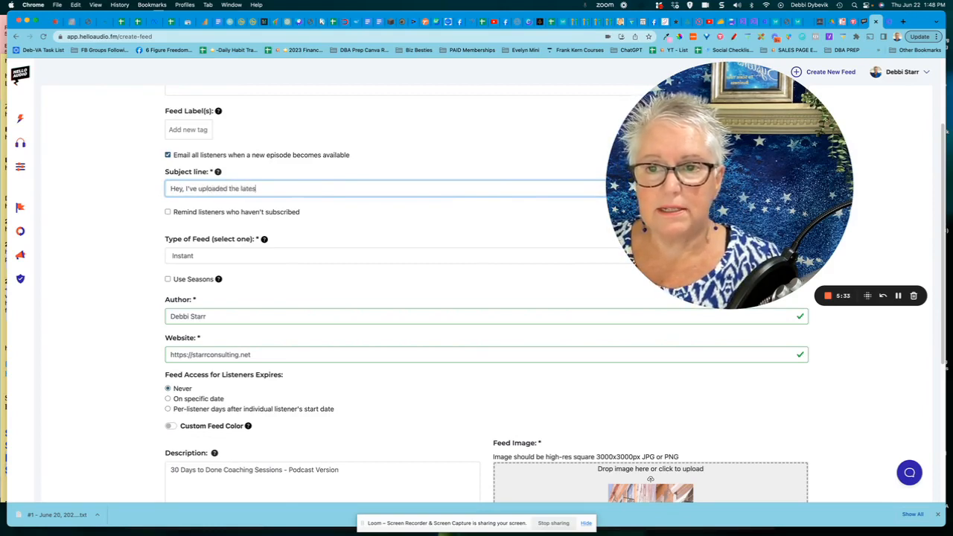
text(t session in)
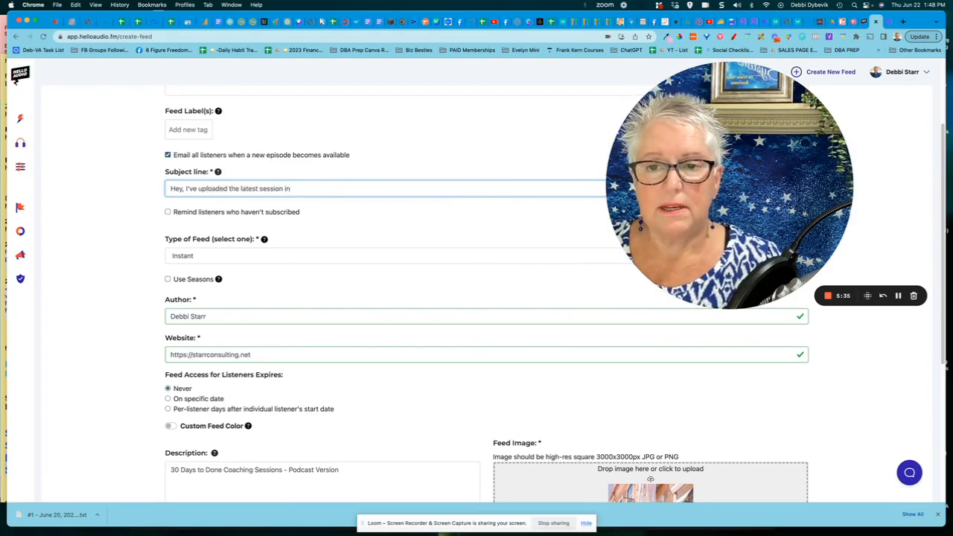
text(to )
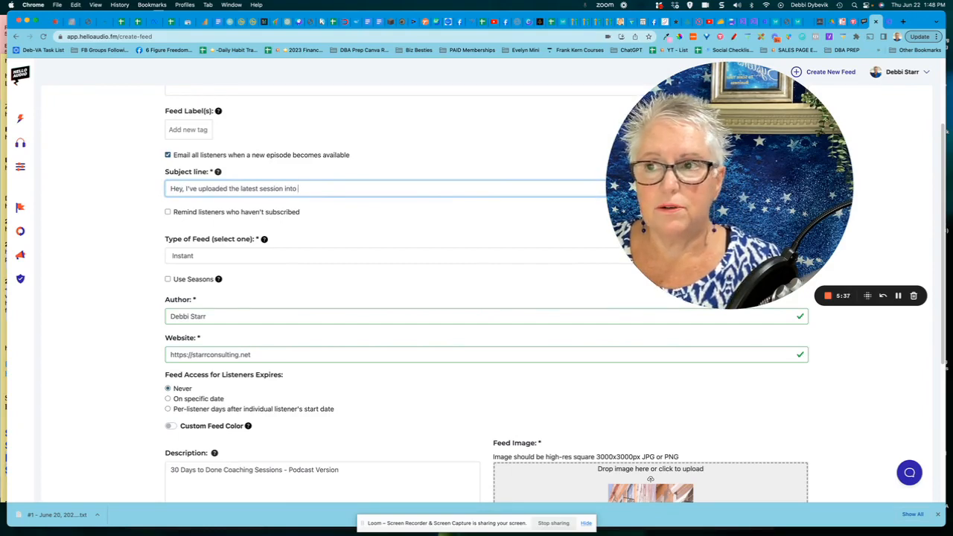
text(HelloAu)
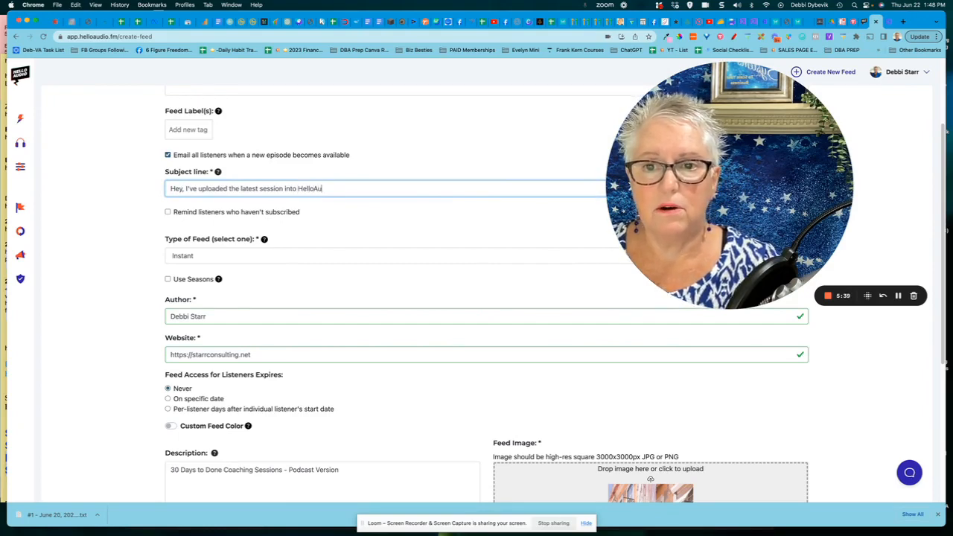
text(dio!)
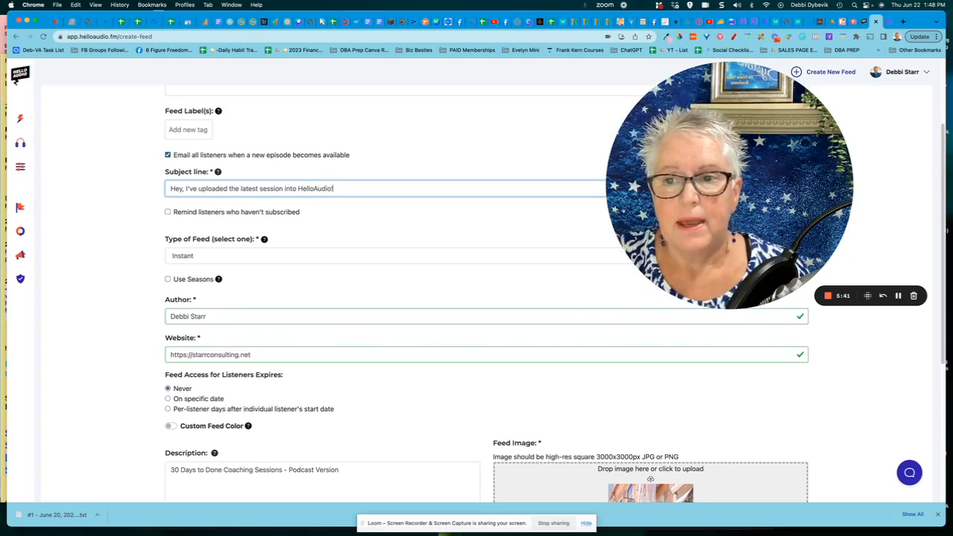
- Choose Instant as the type of feed
scroll(151, 228, down, 1)
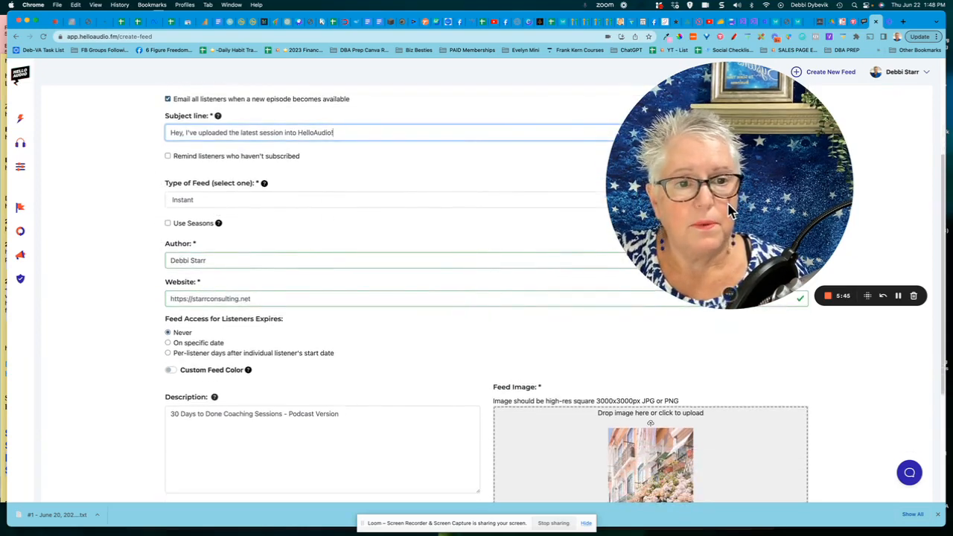
drag(729, 211, 611, 369)
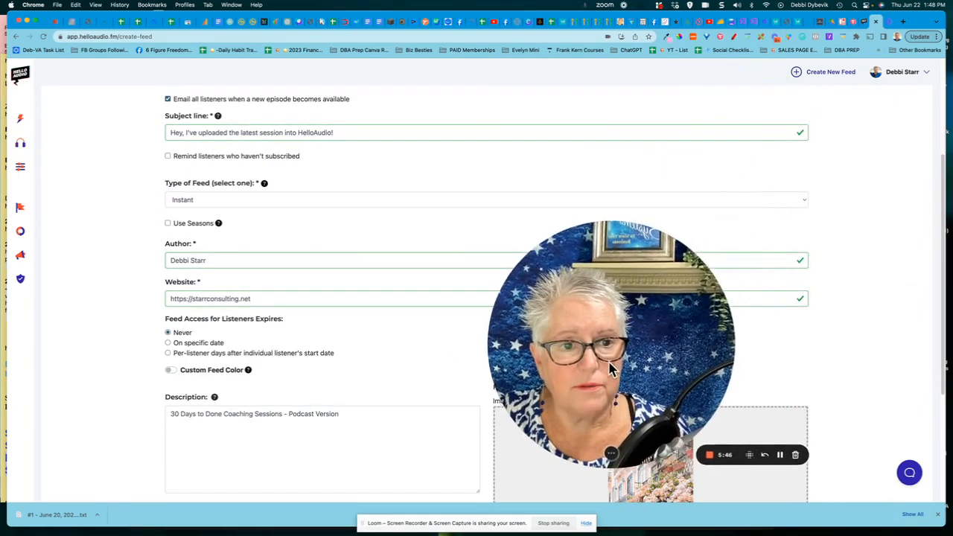
click(804, 202)
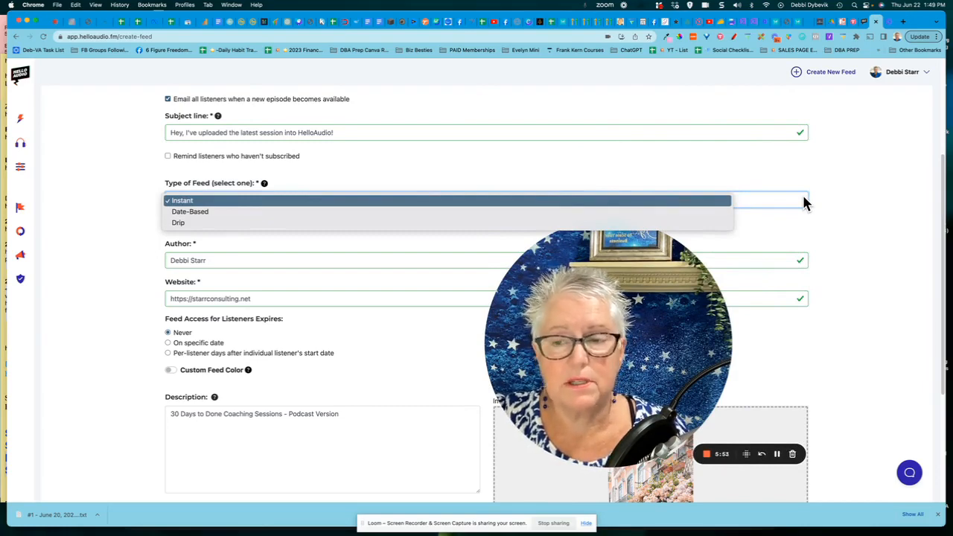
click(679, 201)
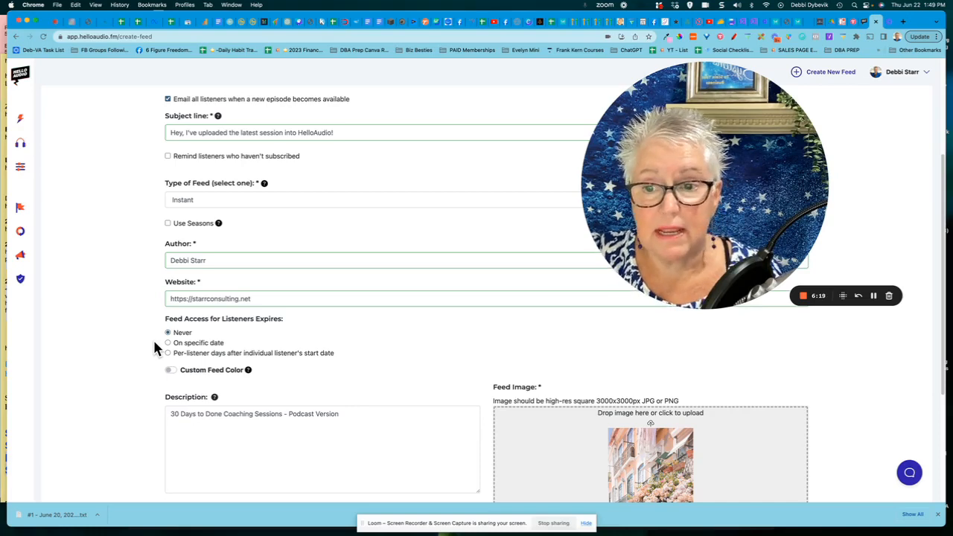
- Review the feed's access expiry, description and image settings, and save the feed
scroll(146, 349, down, 1)
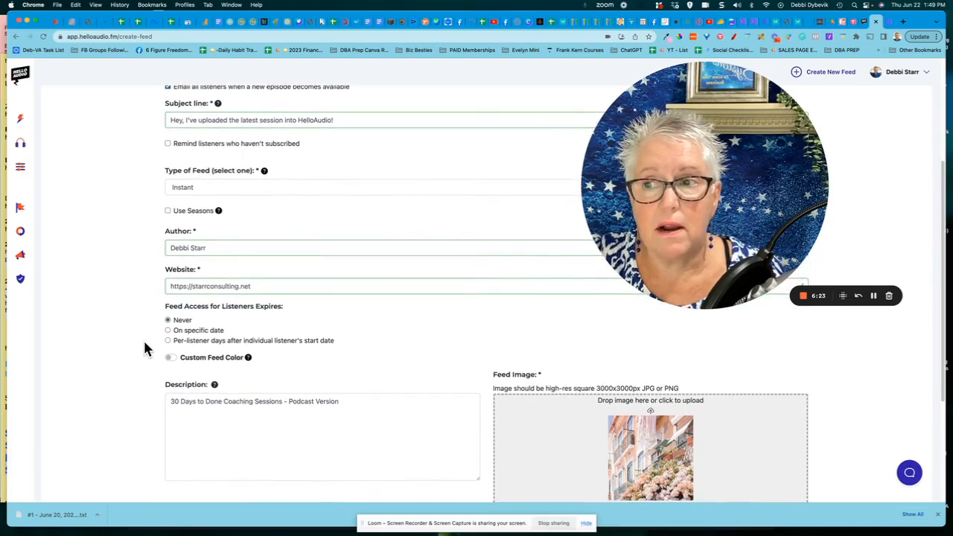
scroll(145, 349, down, 1)
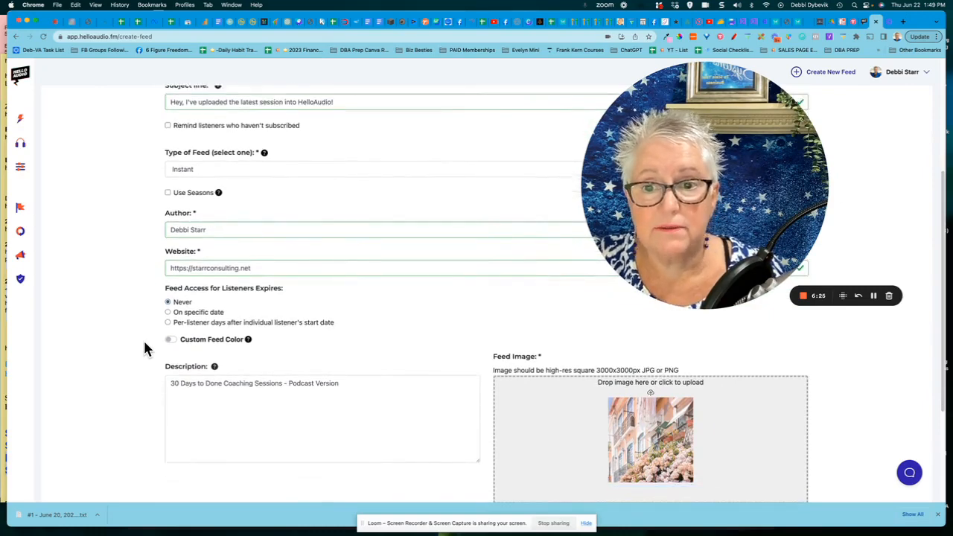
scroll(145, 348, down, 3)
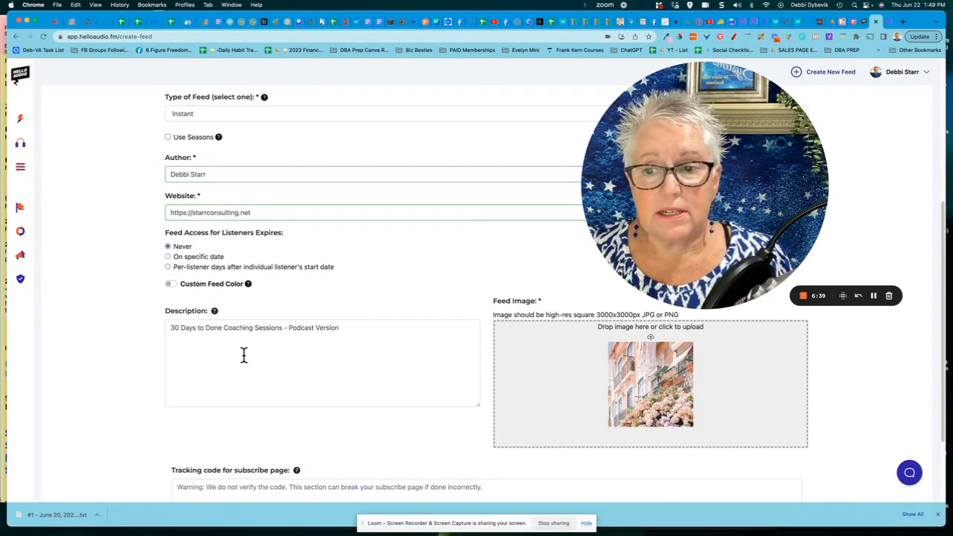
click(355, 332)
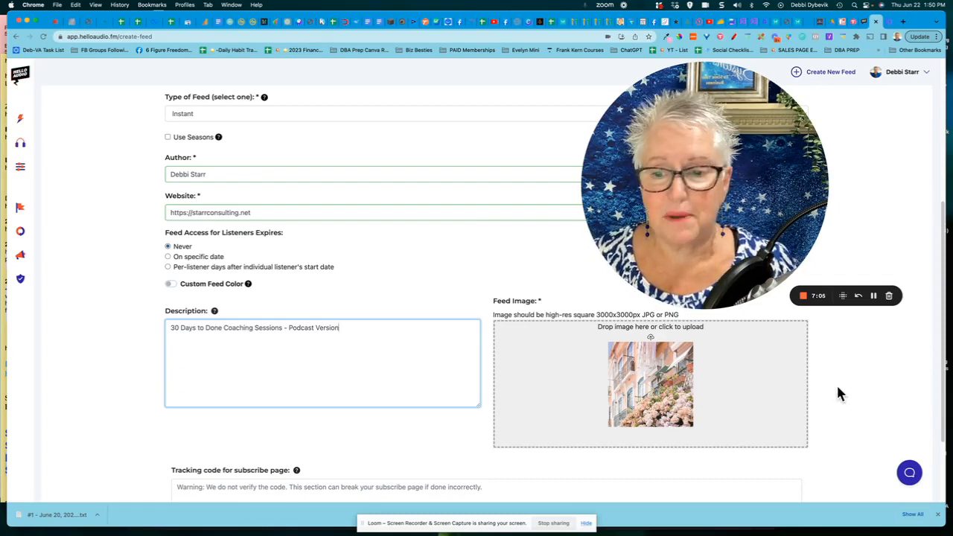
scroll(835, 383, down, 3)
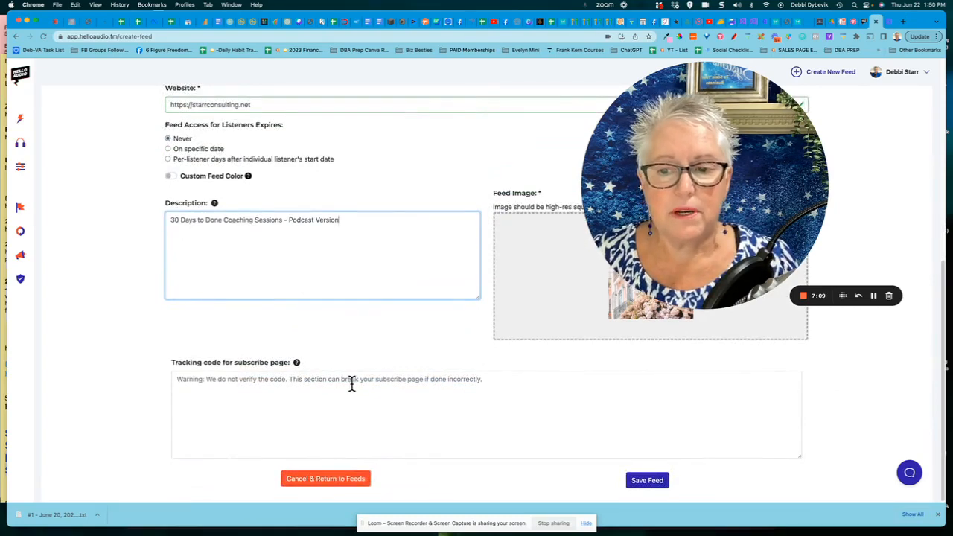
click(647, 481)
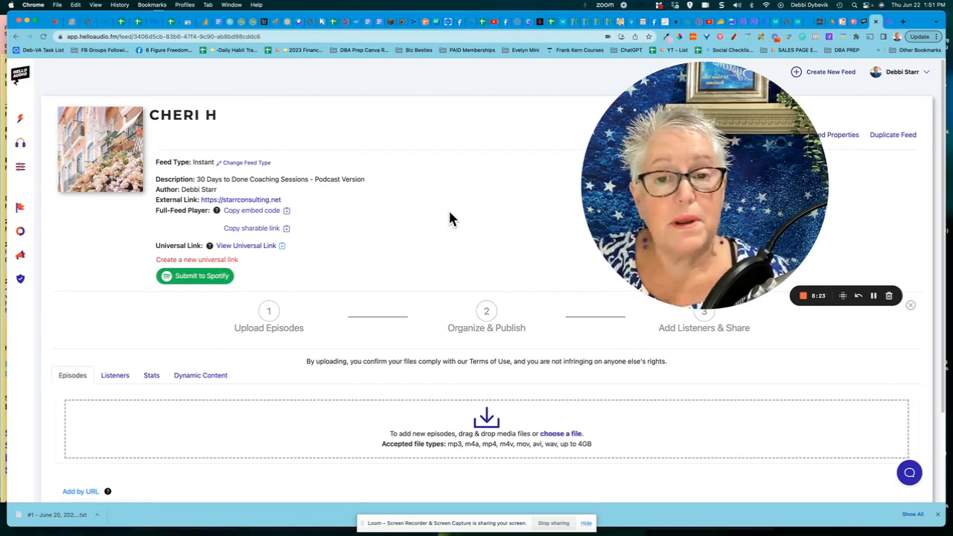
- Upload the audio file audio1987494668.m4a to the feed as a new episode
scroll(449, 213, down, 3)
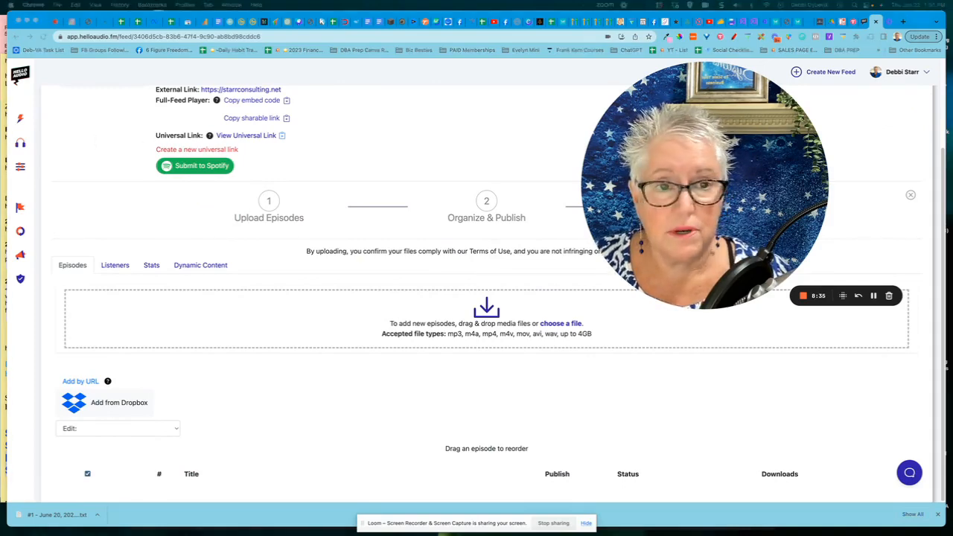
drag(3, 275, 407, 323)
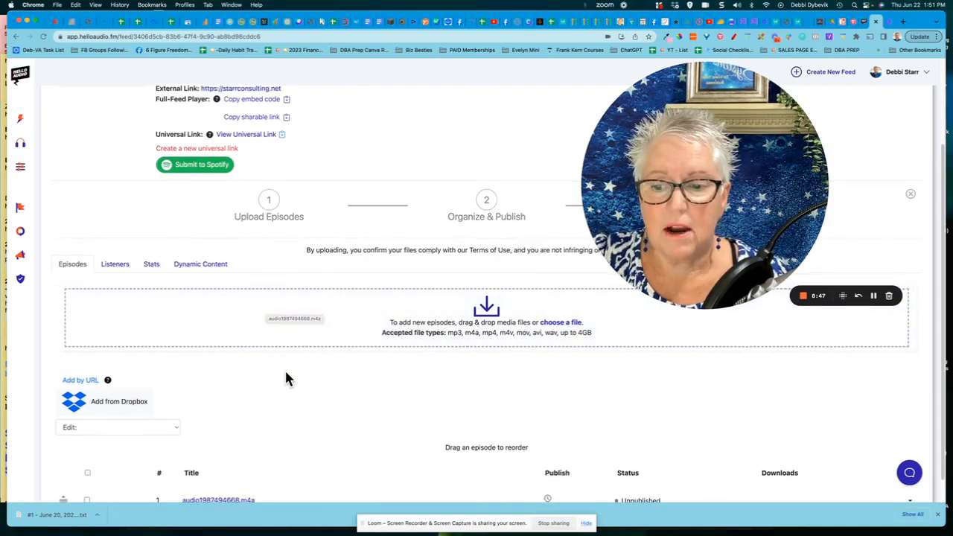
- Open the uploaded episode and change its title to "Coaching session 4-25-23"
scroll(286, 376, down, 1)
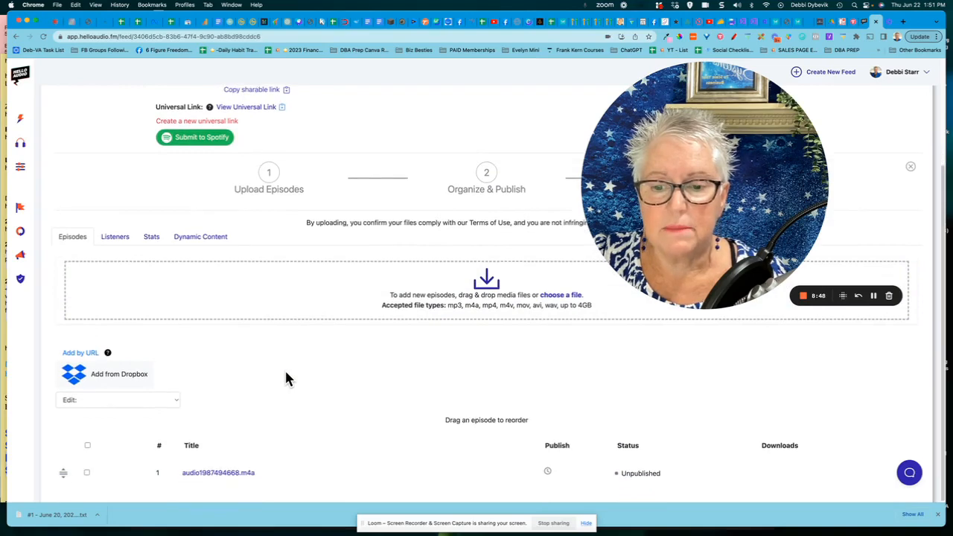
click(210, 477)
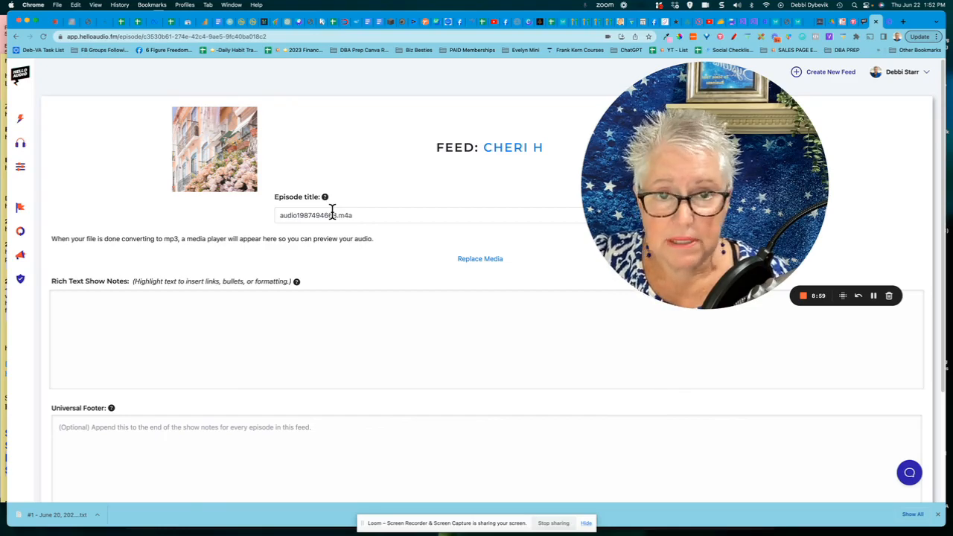
click(875, 296)
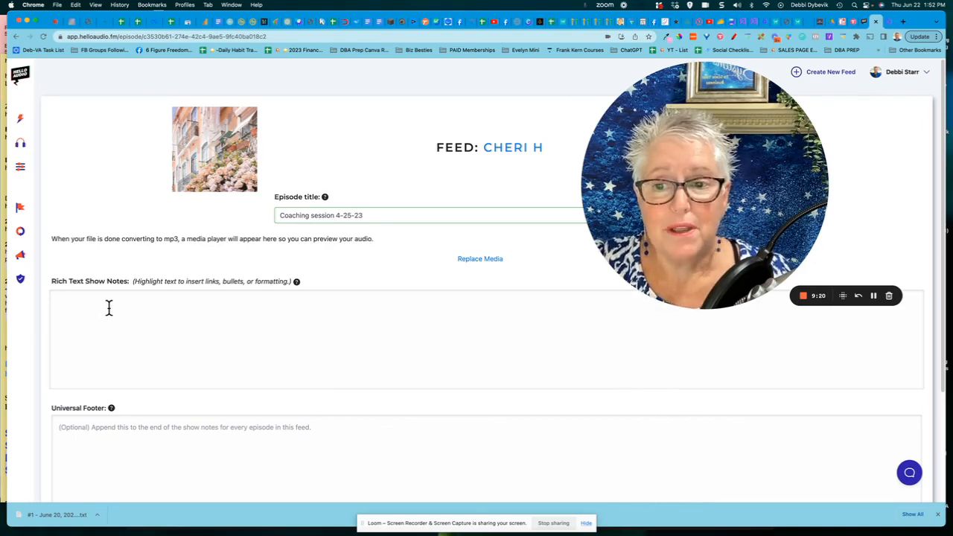
- Review the episode's show notes, footer and tag options, and choose Full as the episode type
scroll(145, 324, down, 3)
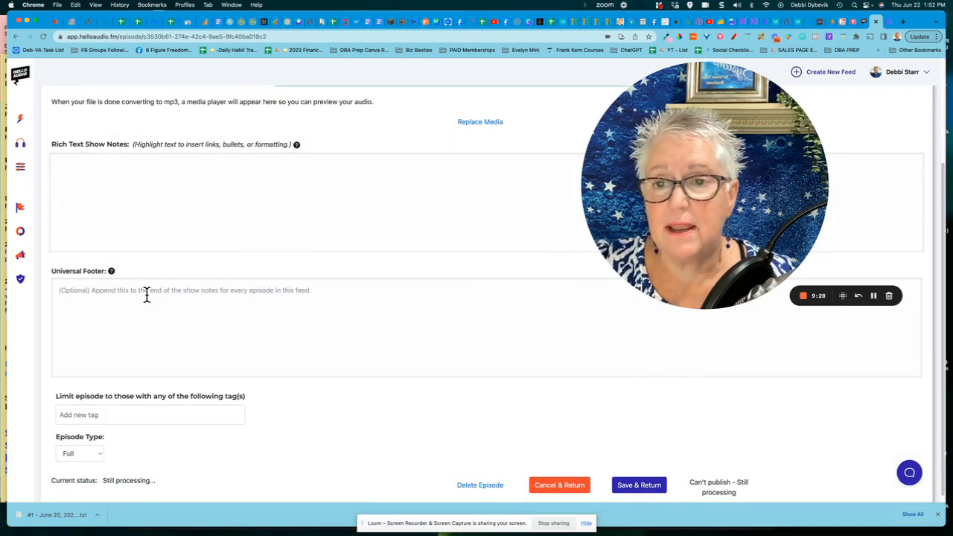
scroll(147, 295, down, 1)
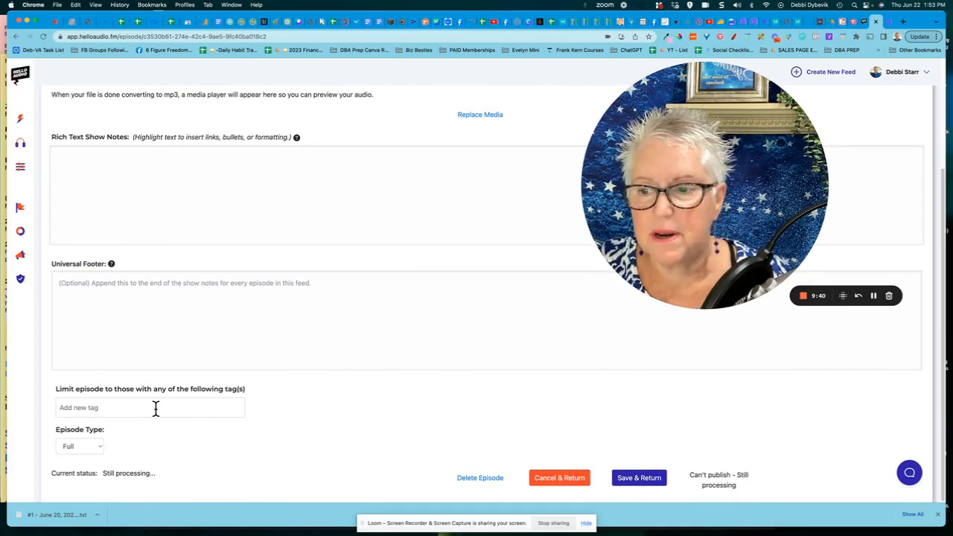
click(100, 449)
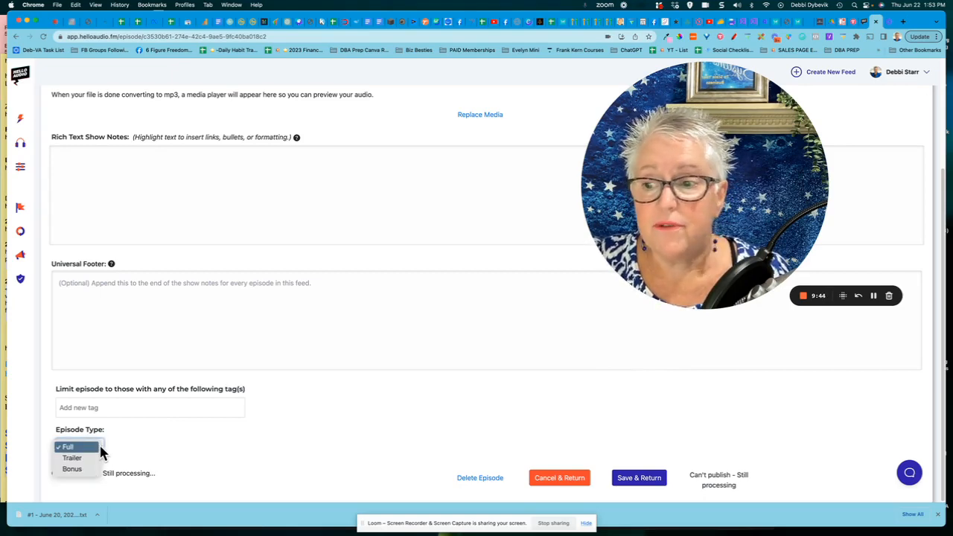
click(100, 448)
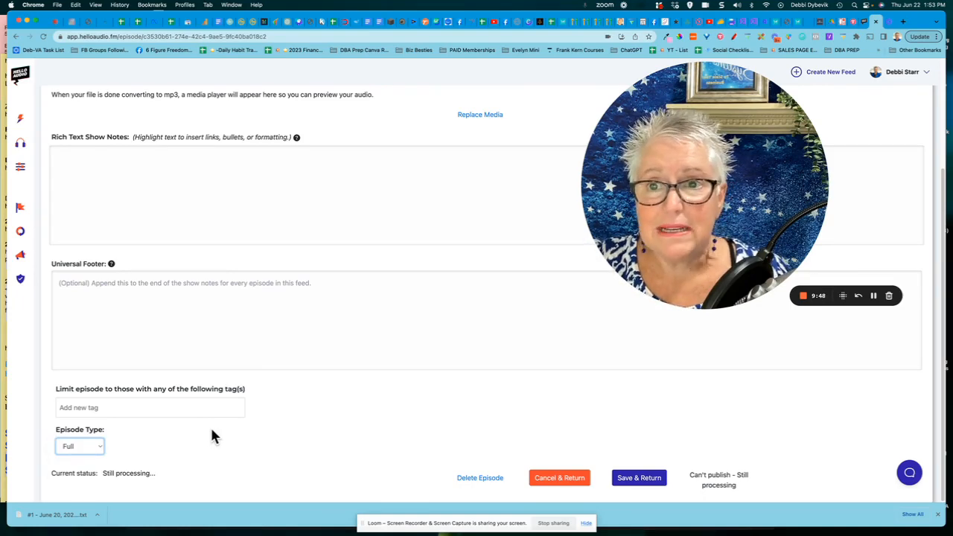
scroll(241, 417, up, 4)
scroll(240, 421, down, 4)
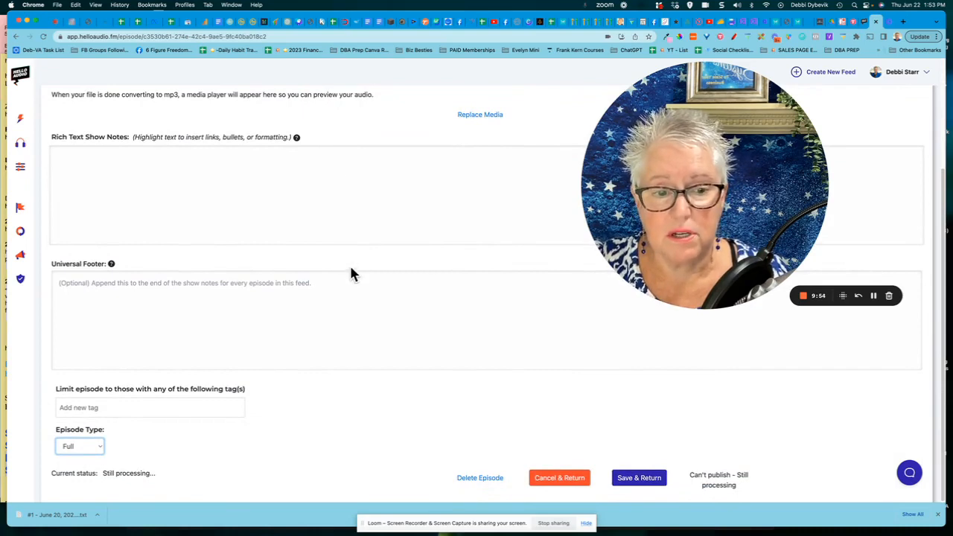
- Save the episode settings and publish the "Coaching session 4-25-23" episode in the client's feed
click(638, 480)
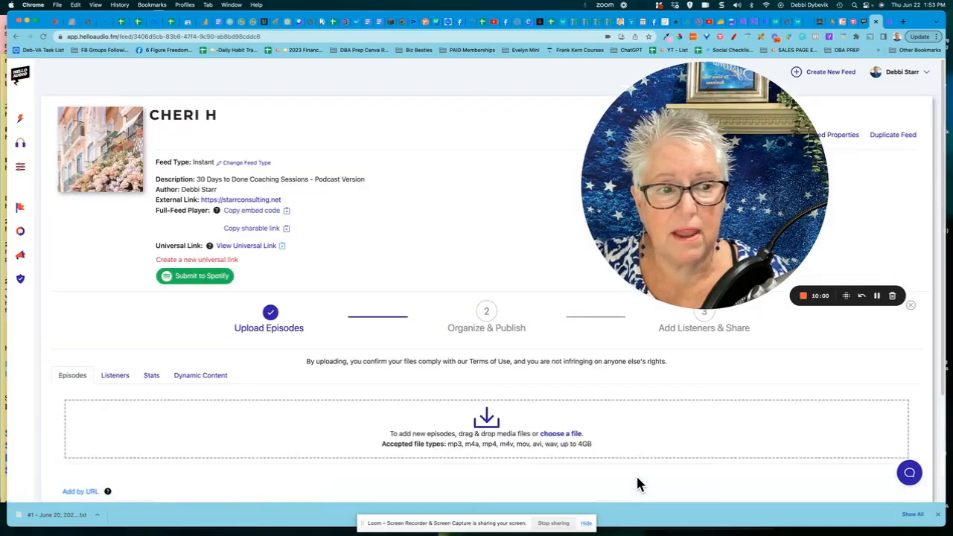
scroll(504, 248, down, 3)
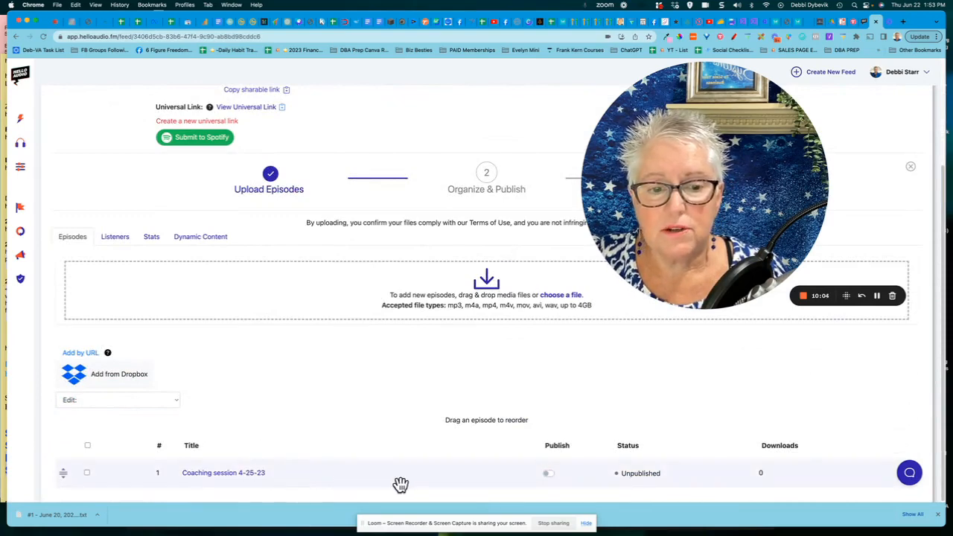
click(549, 474)
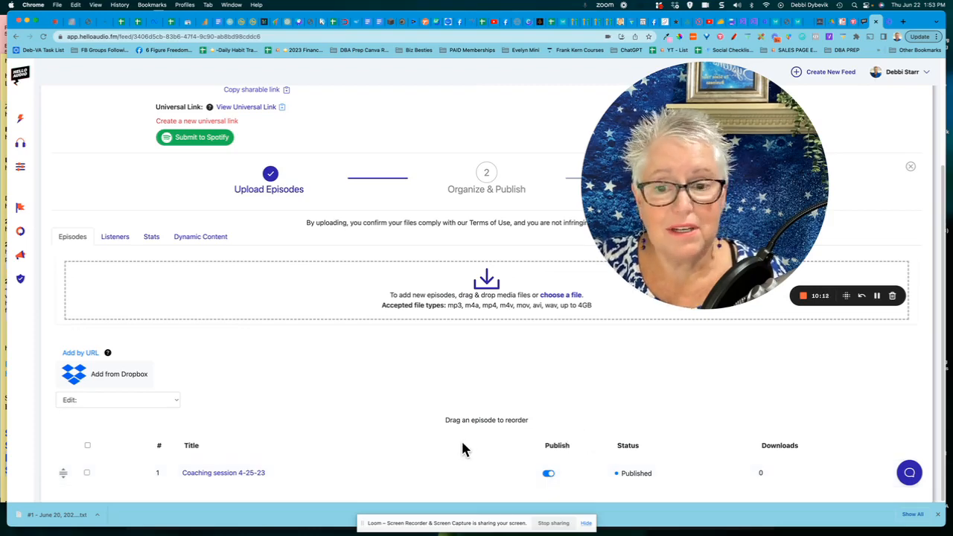
- Copy the sharable link of the client feed's full-feed player and dismiss the confirmation
scroll(462, 449, up, 3)
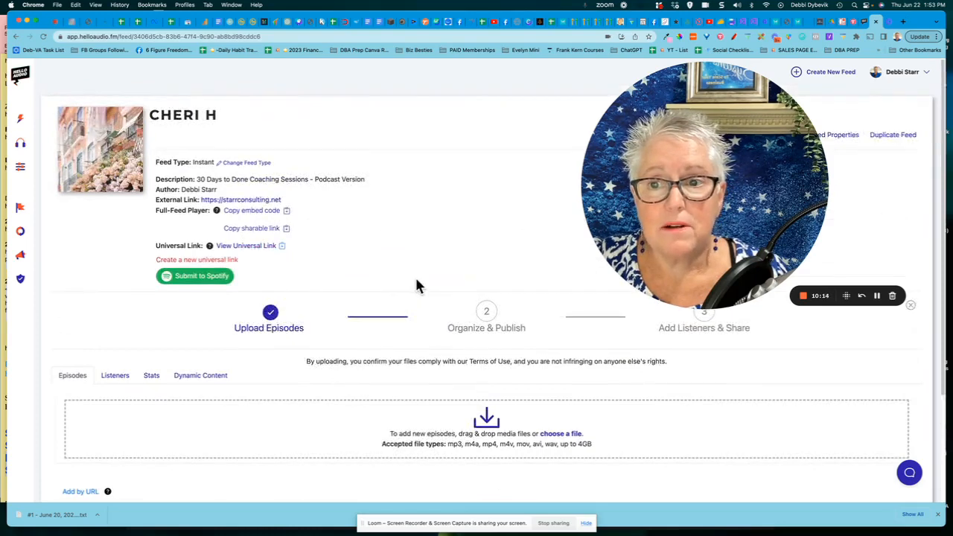
click(252, 230)
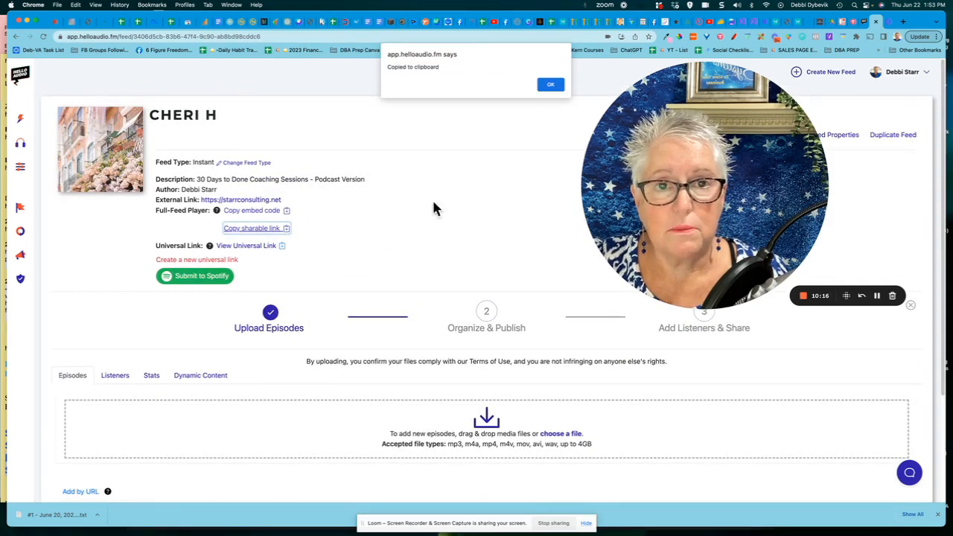
click(551, 85)
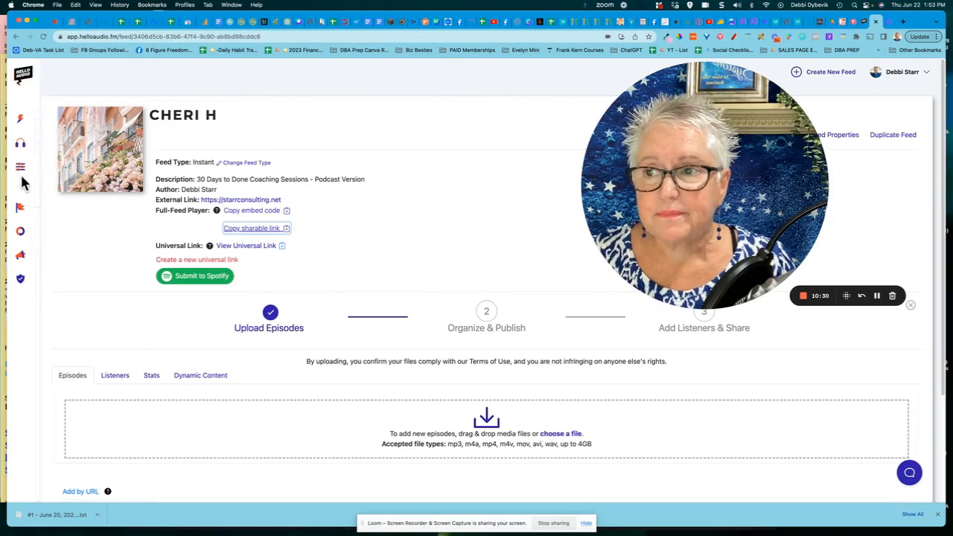
- Open the FGF Funnel Virgin Workshop feed from the list of feeds and review its details, links and episode list
mouse_move(22, 170)
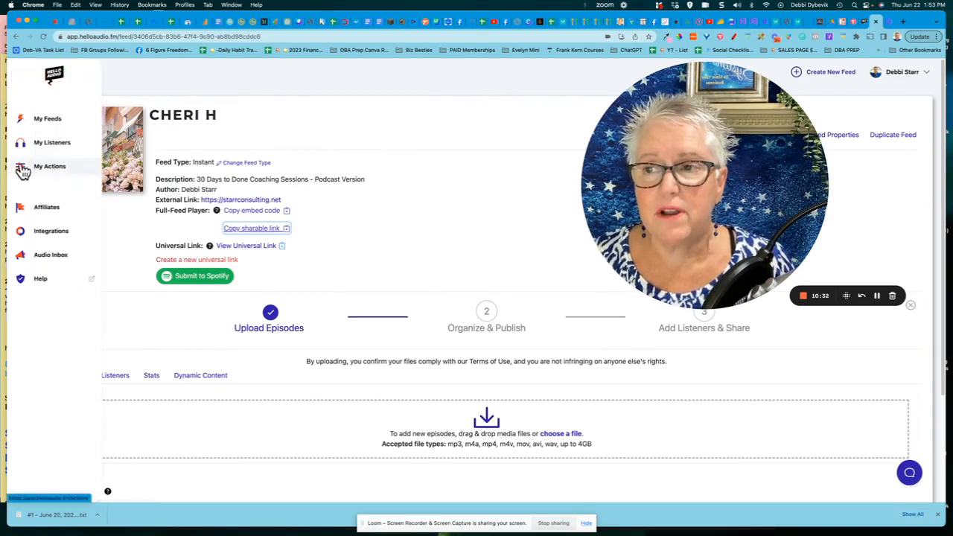
click(43, 121)
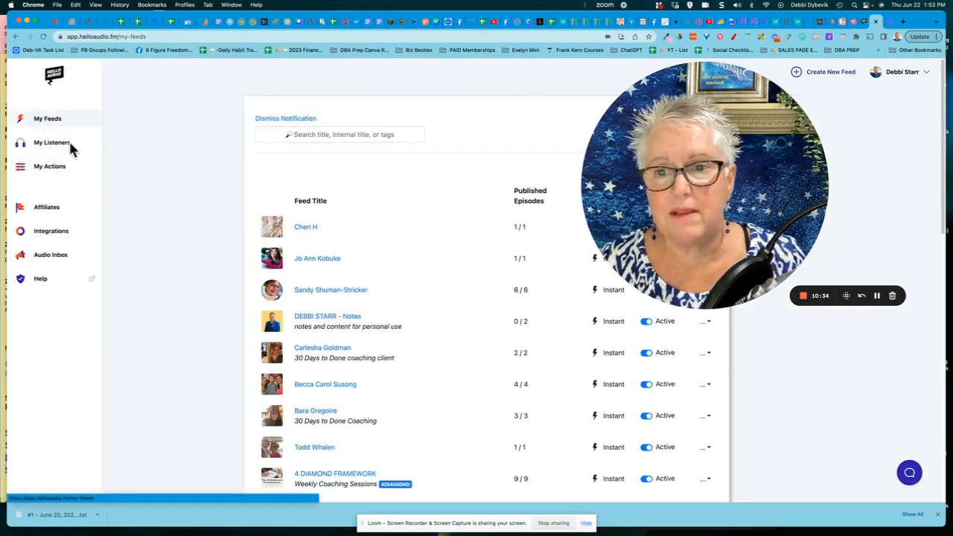
scroll(344, 296, down, 10)
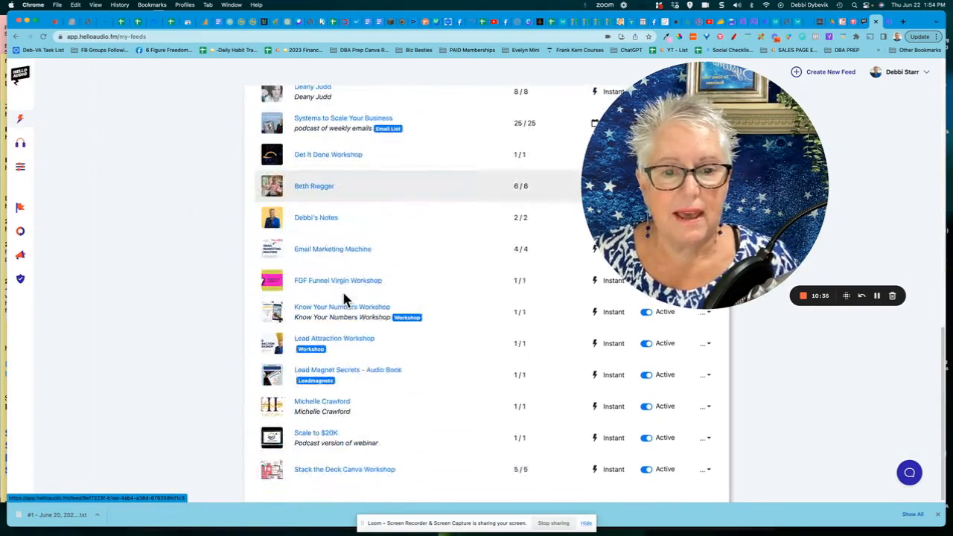
scroll(344, 298, down, 5)
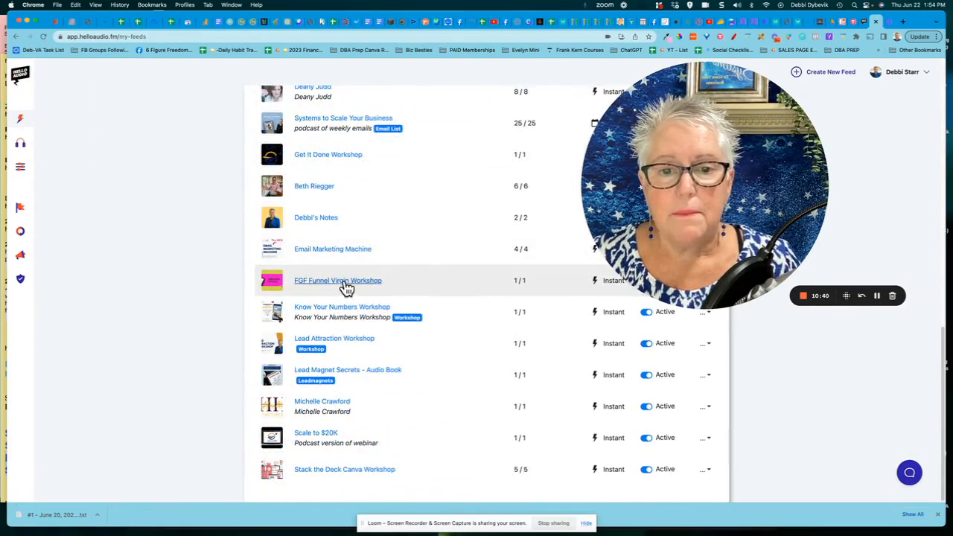
click(346, 283)
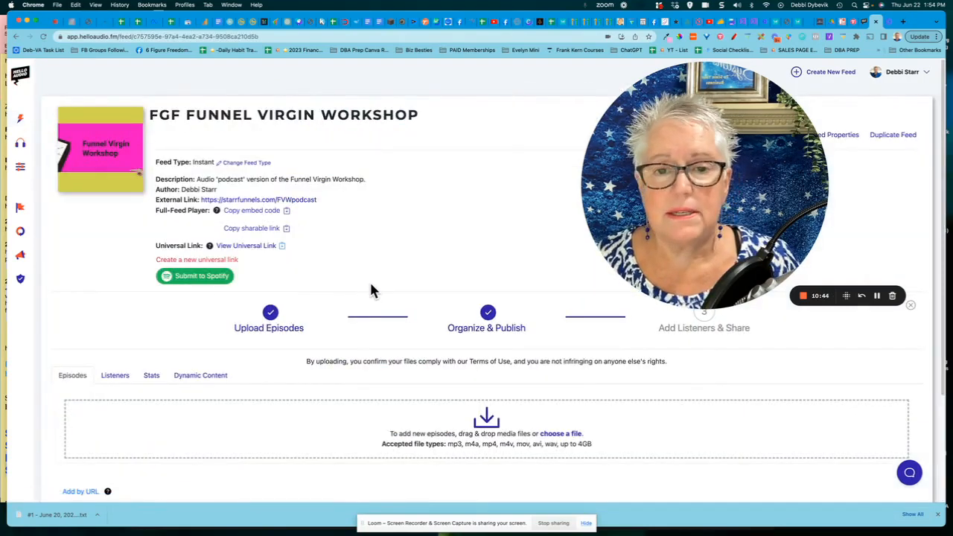
scroll(371, 285, down, 1)
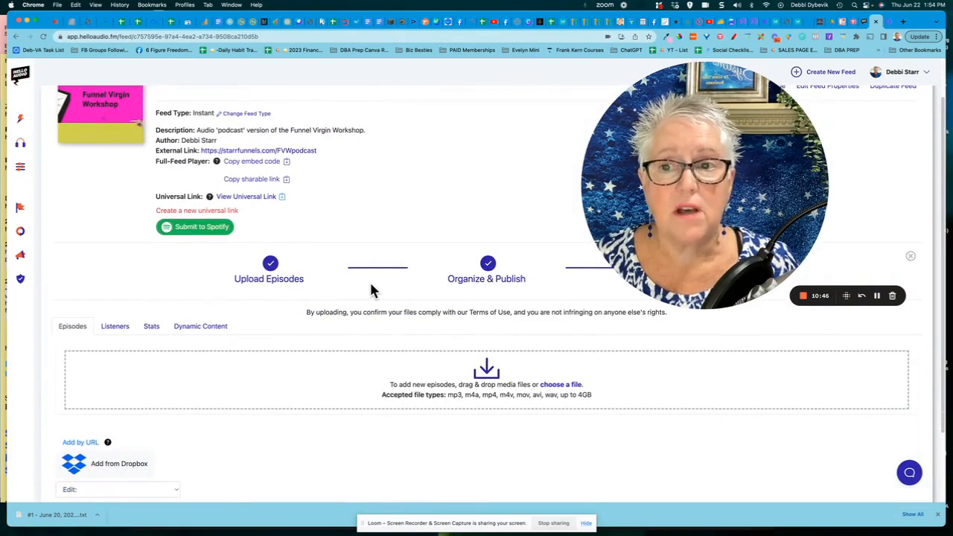
scroll(373, 290, up, 1)
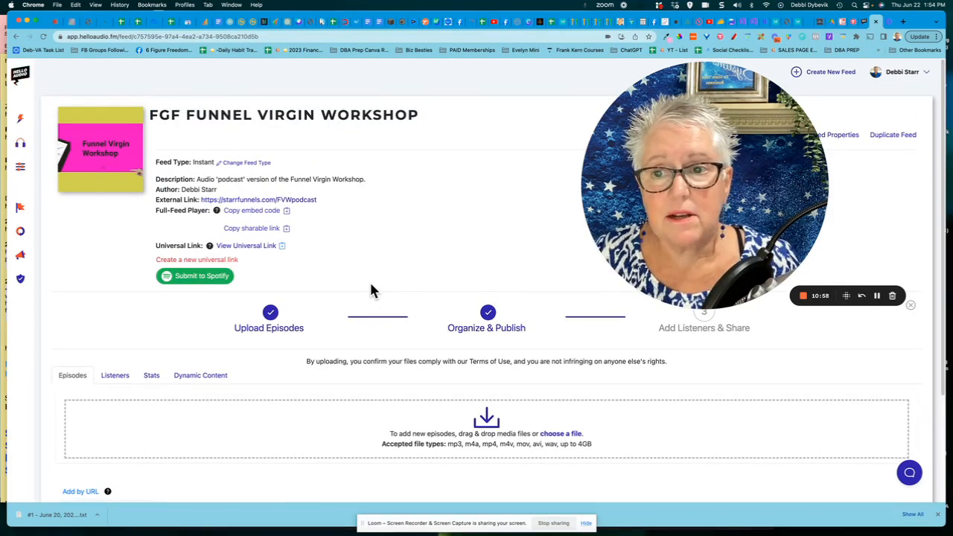
scroll(370, 291, down, 5)
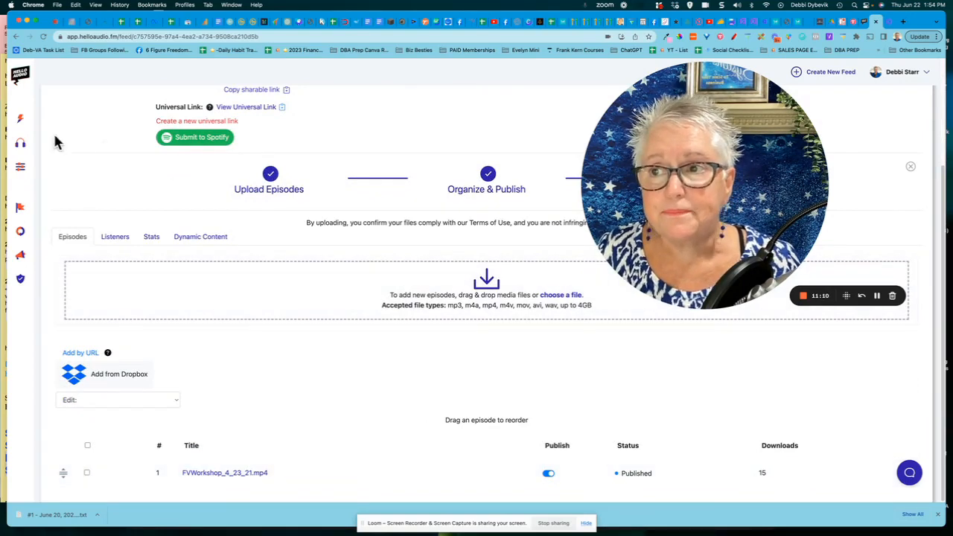
- Open the Online Business for Entrepreneurs Made Easy feed and examine its episodes, their publish status and download figures
mouse_move(21, 128)
click(54, 124)
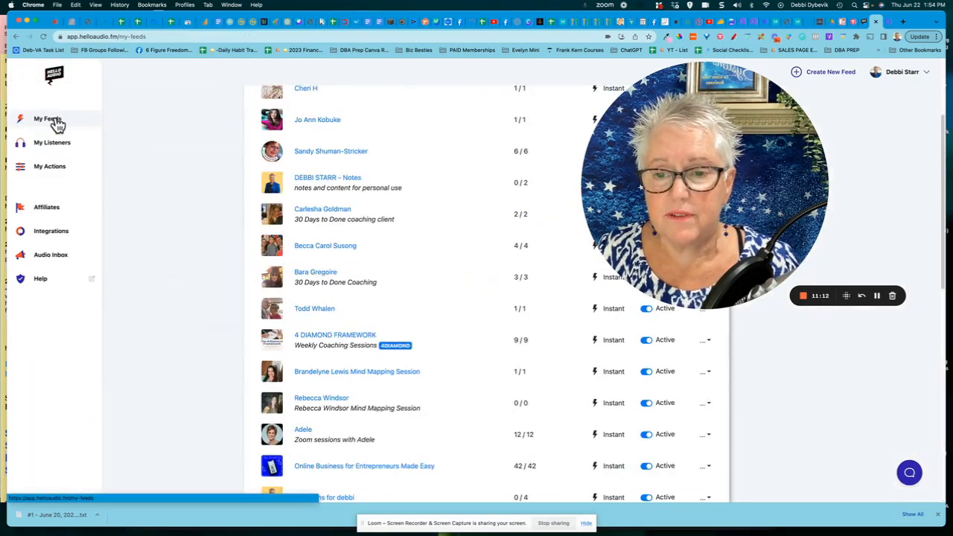
scroll(454, 395, down, 3)
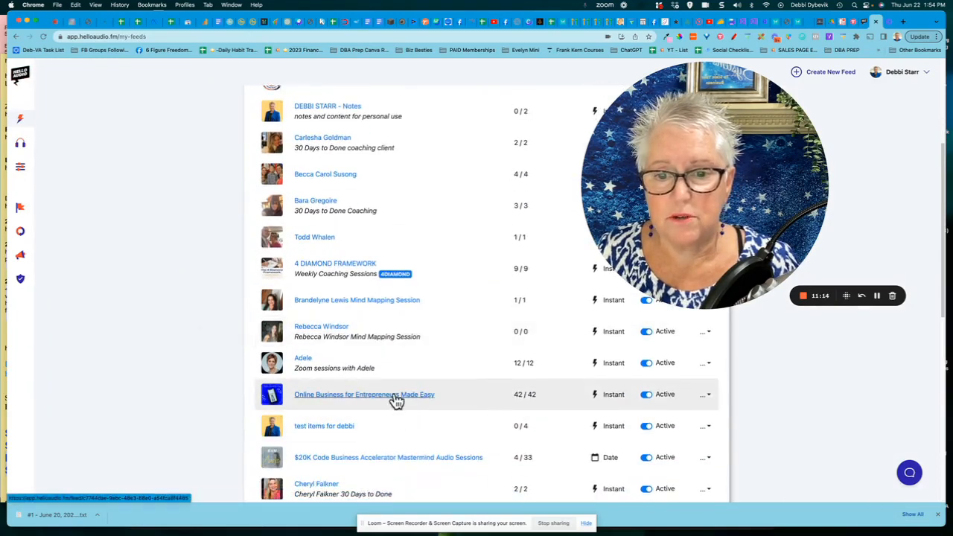
click(394, 397)
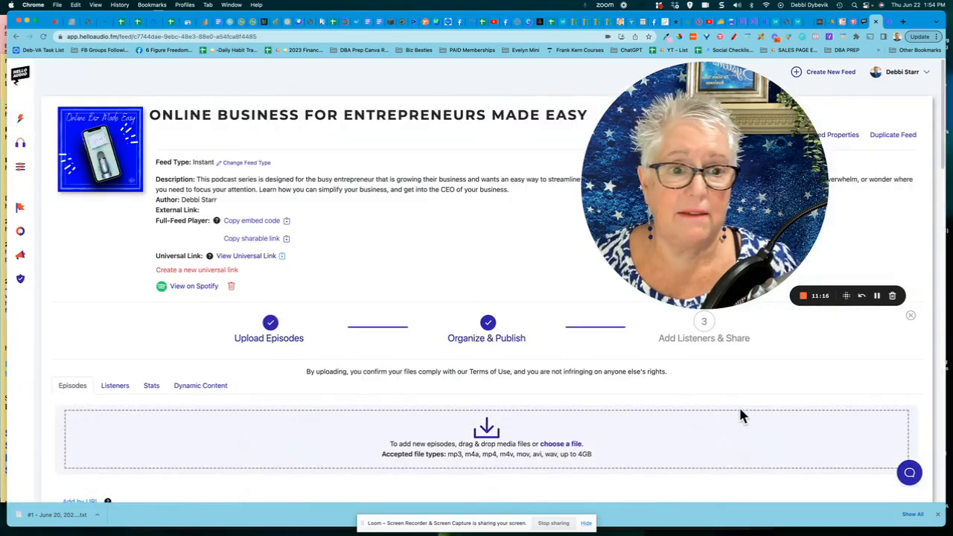
scroll(741, 416, down, 5)
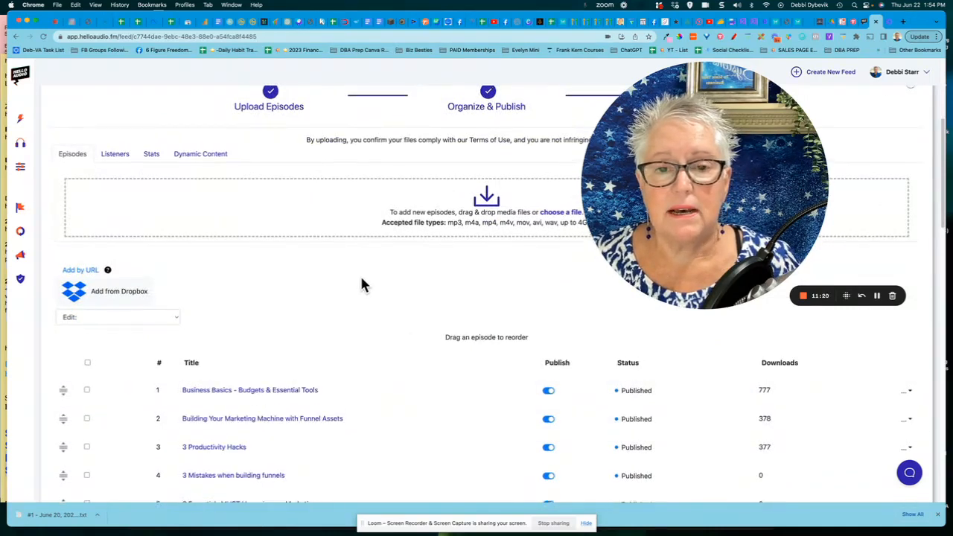
scroll(361, 281, up, 3)
scroll(360, 280, down, 5)
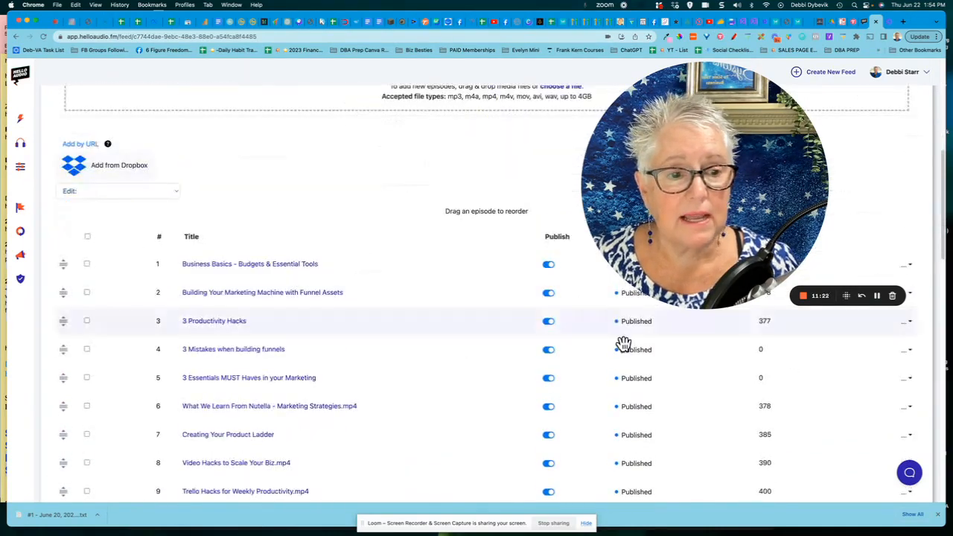
scroll(730, 409, down, 3)
scroll(730, 408, down, 4)
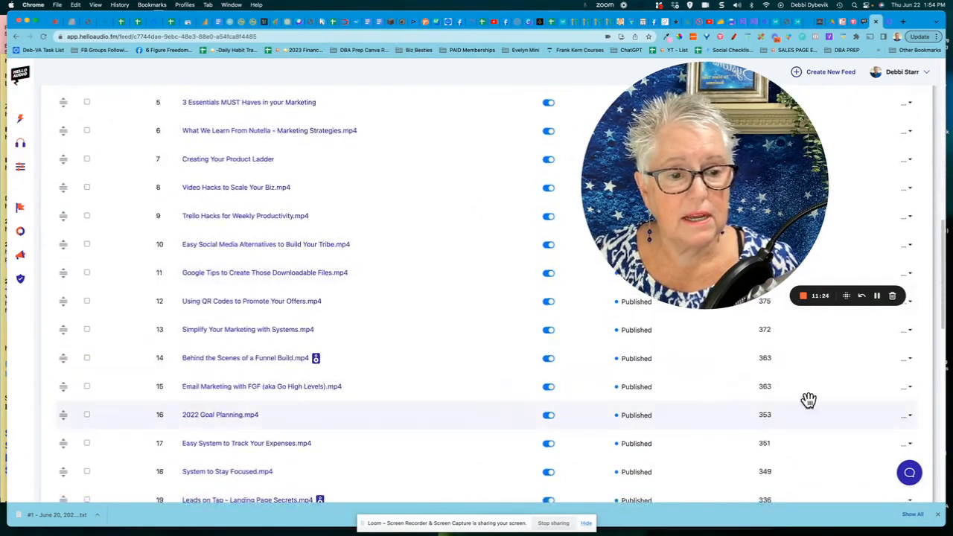
scroll(722, 497, up, 12)
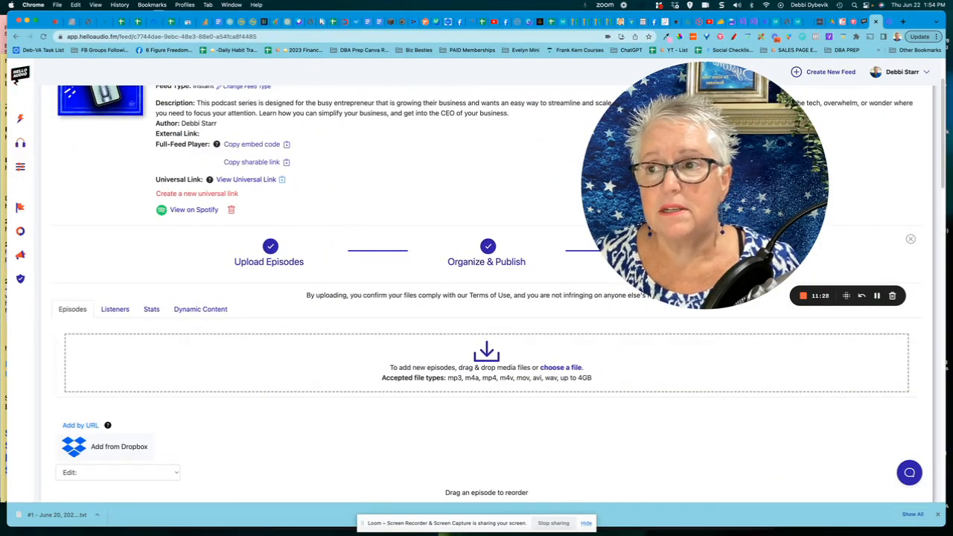
mouse_move(20, 126)
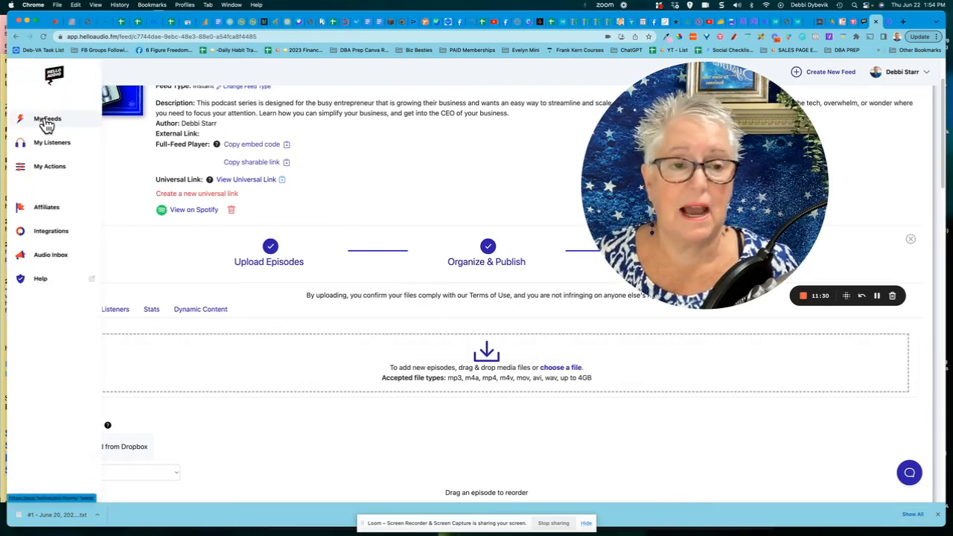